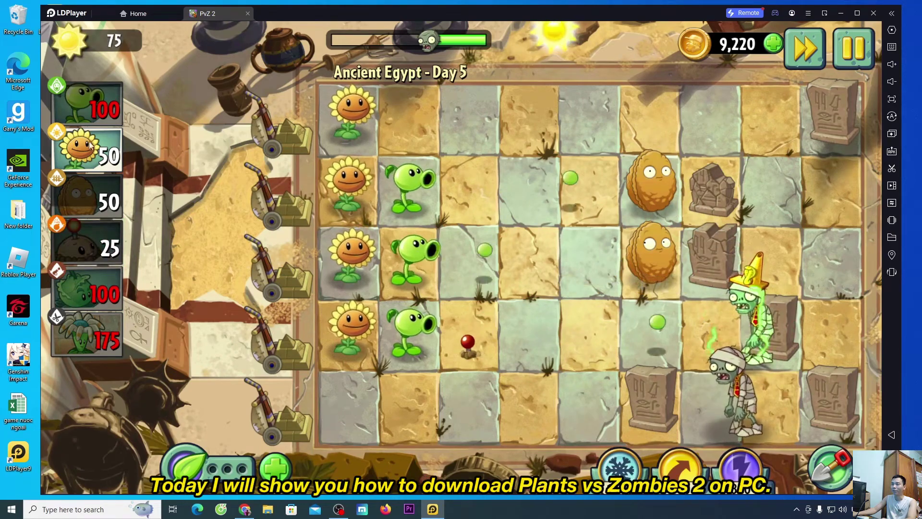
# - Plant a sunflower in the bottom-left tile and collect two falling suns
pyautogui.click(90, 146)
pyautogui.click(337, 401)
pyautogui.click(536, 125)
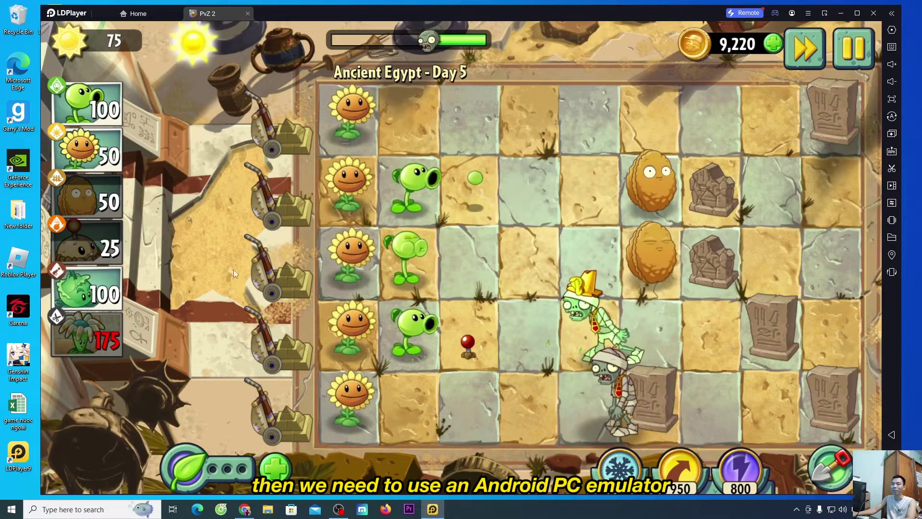
pyautogui.click(177, 43)
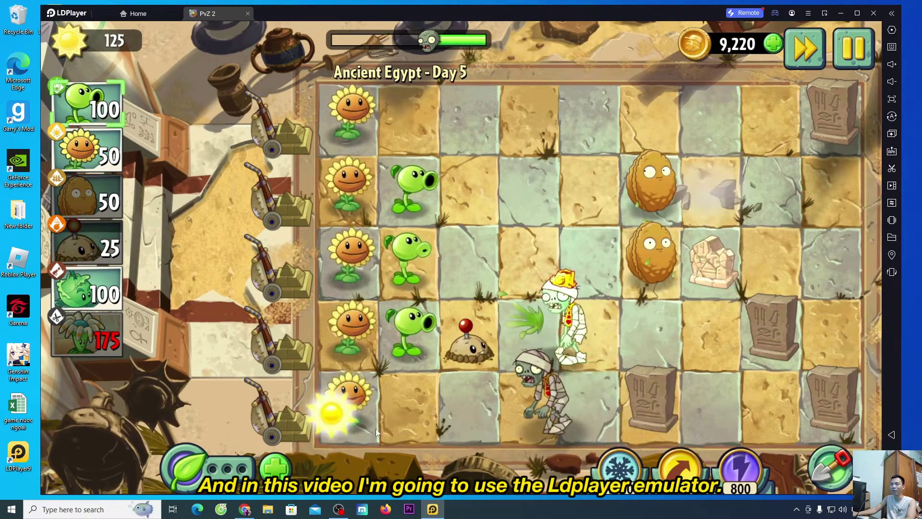
# - Plant a peashooter in row 5, column 2, place a Wall-nut, and collect another sun
pyautogui.click(387, 417)
pyautogui.click(339, 401)
pyautogui.moveTo(93, 199); pyautogui.dragTo(527, 414)
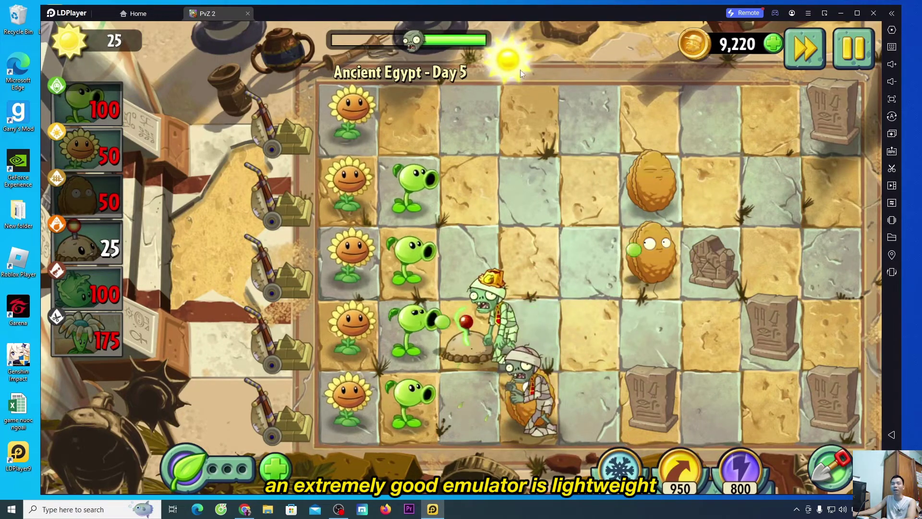
pyautogui.click(512, 71)
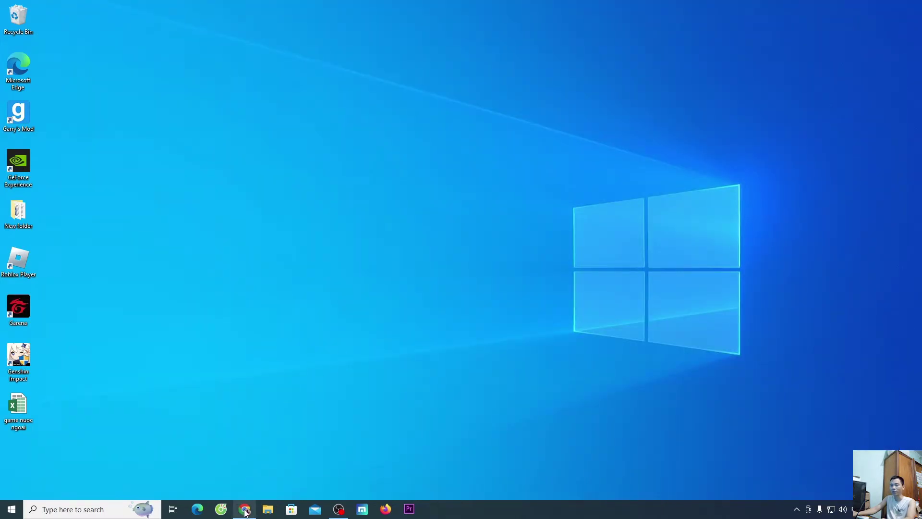
# - Download the LDPlayer 9 installer (LDPlayer9_ens_1001_ld.exe) from the LDPlayer homepage in Chrome
pyautogui.click(245, 512)
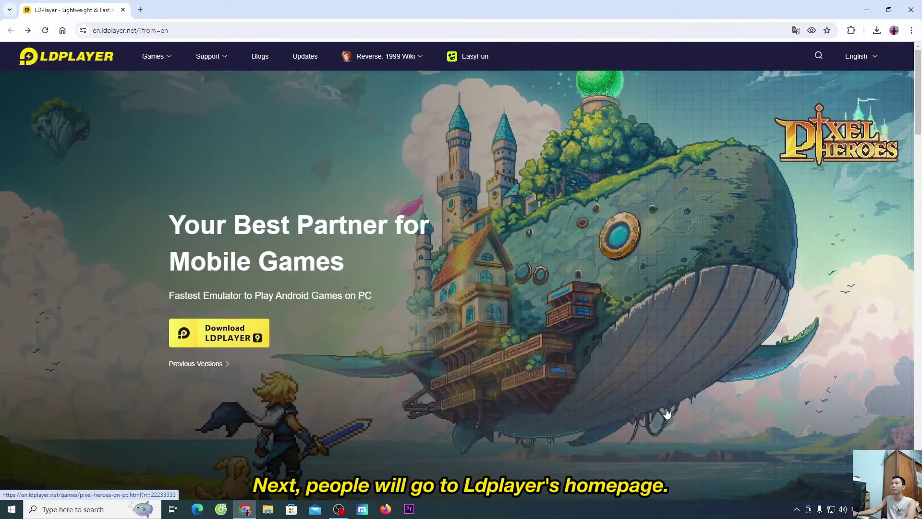
pyautogui.click(93, 30)
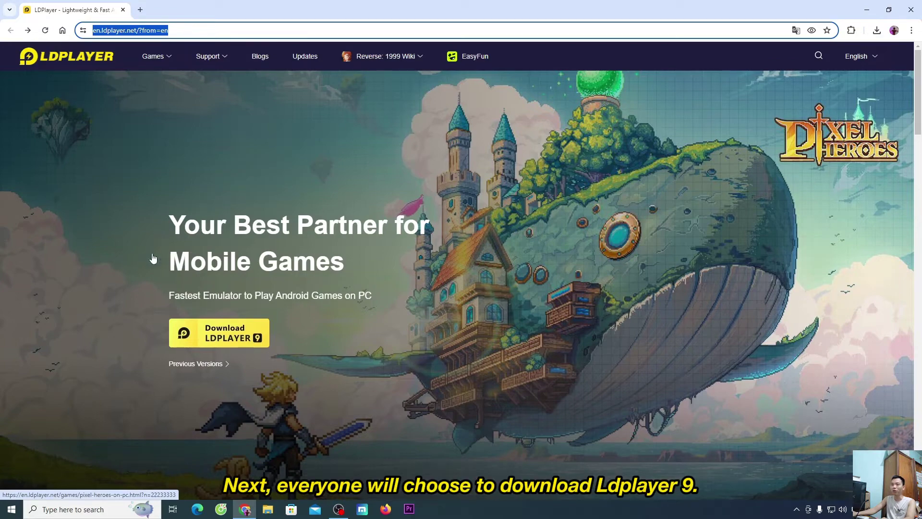
pyautogui.click(237, 339)
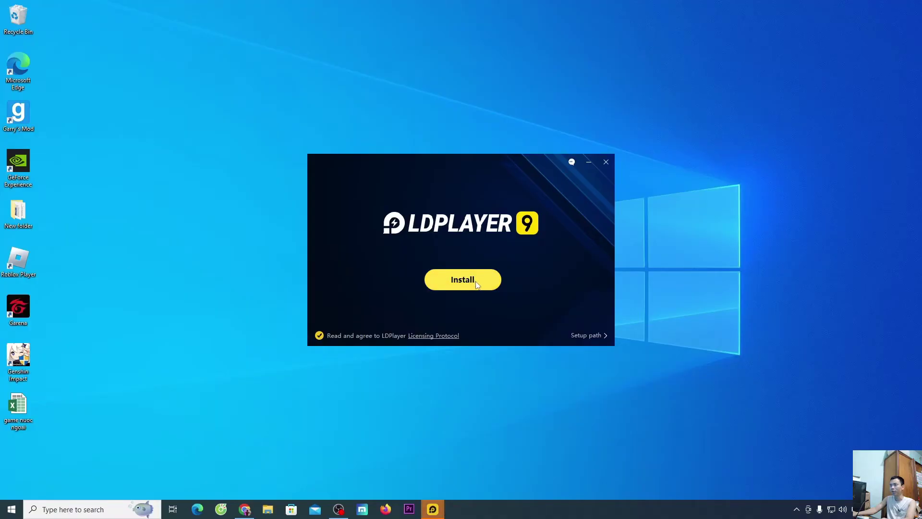
# - Install LDPlayer 9 and start the emulator once installation finishes
pyautogui.click(478, 284)
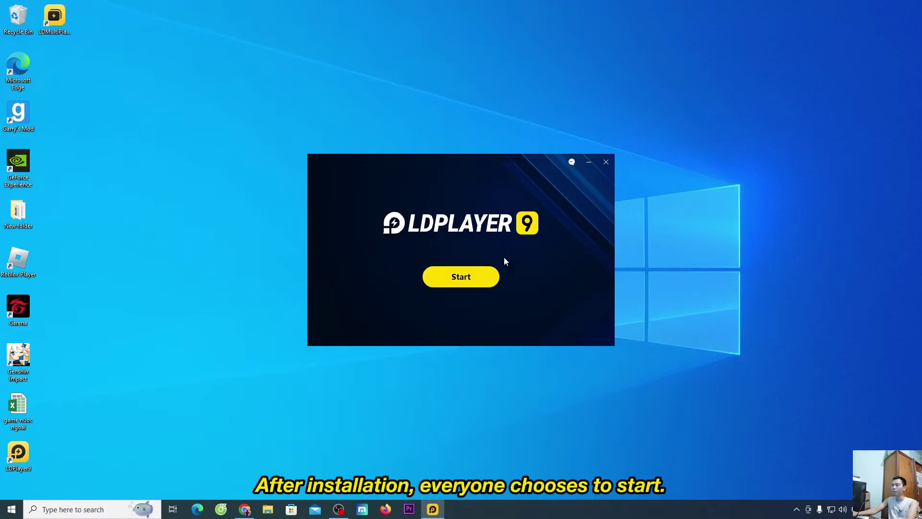
pyautogui.click(461, 276)
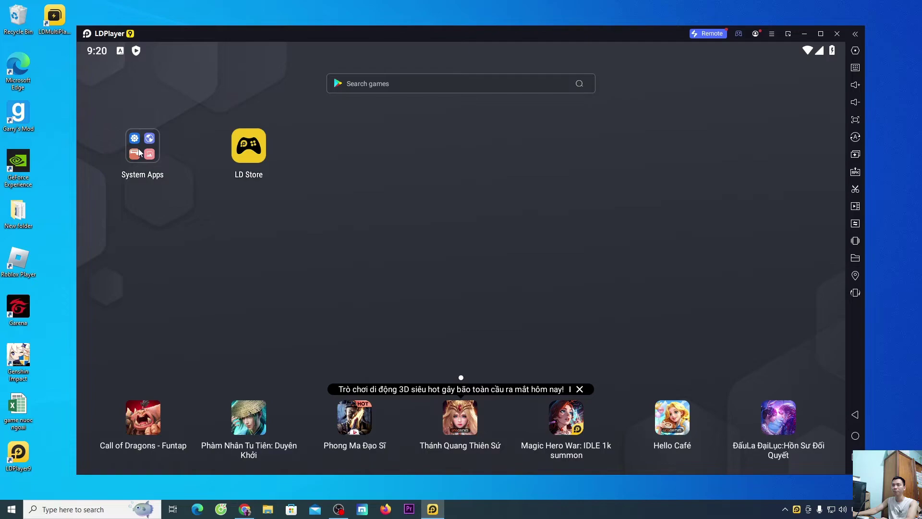
# - Search the Play Store under System Apps for 'plants vs zombies 2' and install it
pyautogui.click(139, 153)
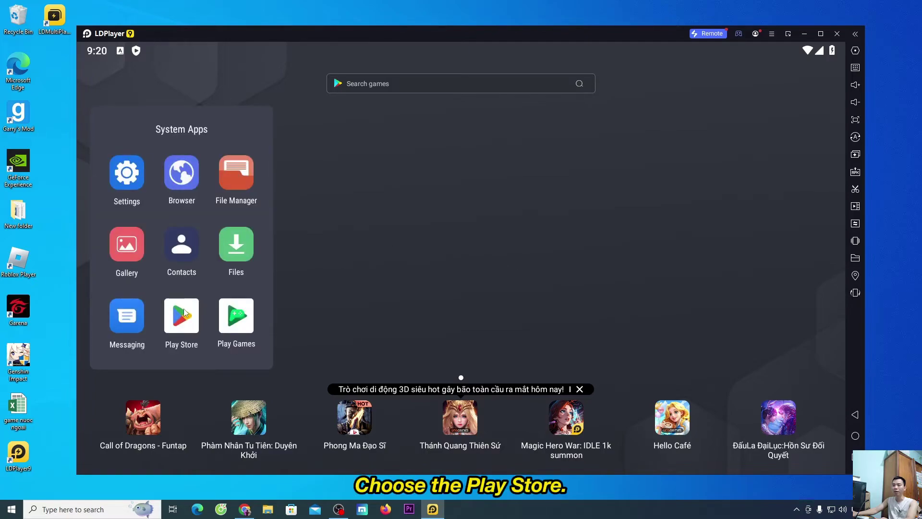
pyautogui.click(184, 312)
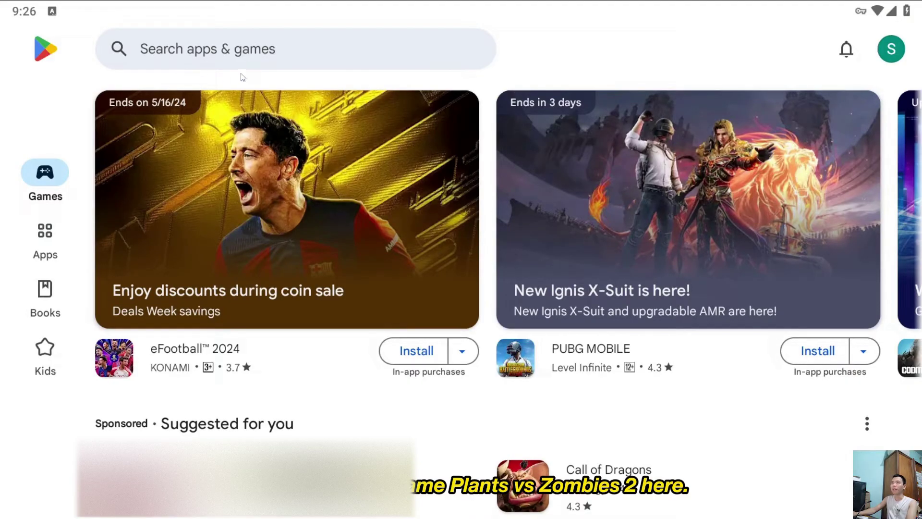
pyautogui.click(243, 51)
pyautogui.write('plants vs zombies 2')
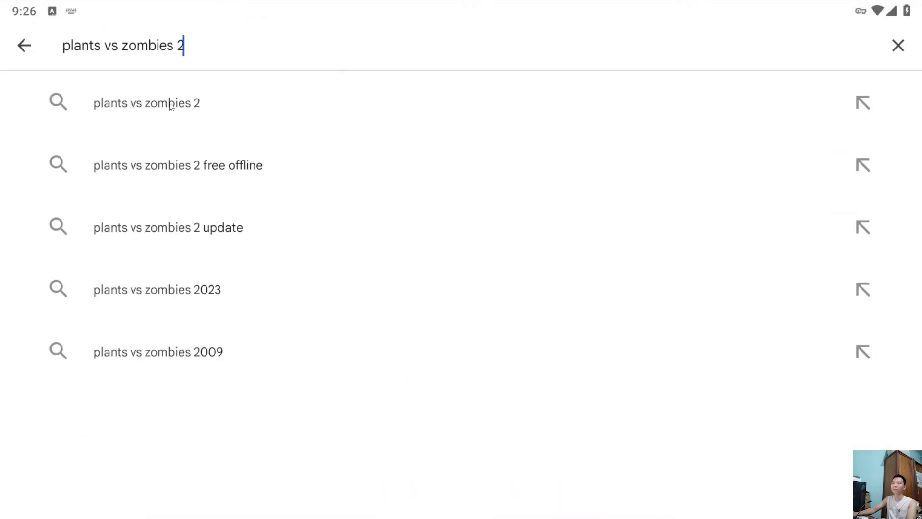
pyautogui.click(170, 105)
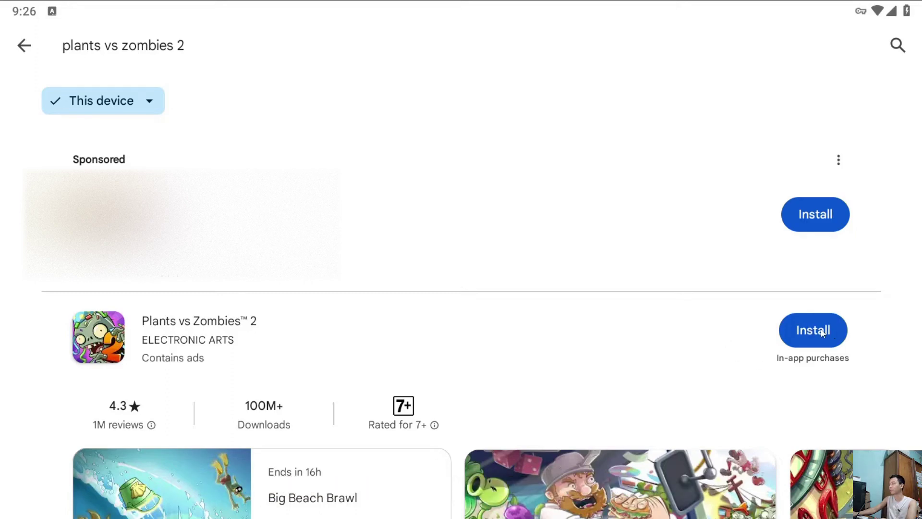
pyautogui.click(821, 331)
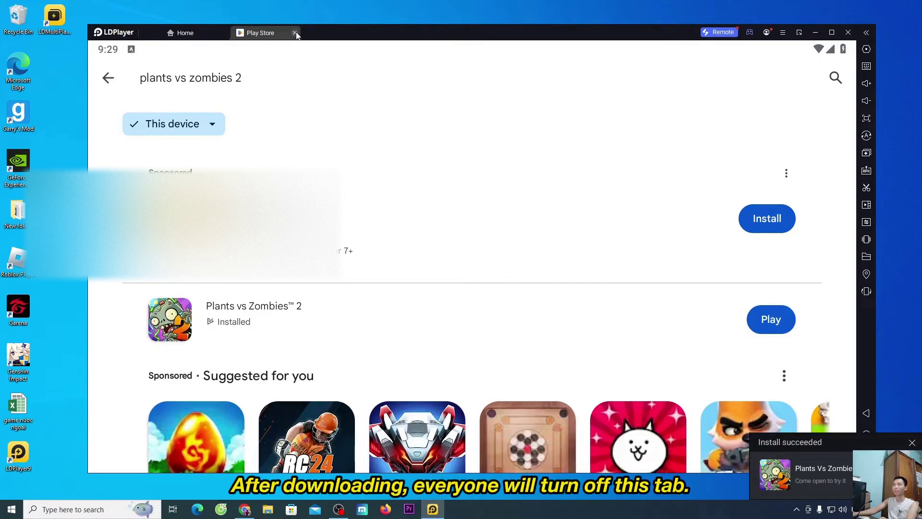
# - In emulator Settings, set the tablet-mode resolution to 1920x1080 (dpi 280)
pyautogui.click(295, 33)
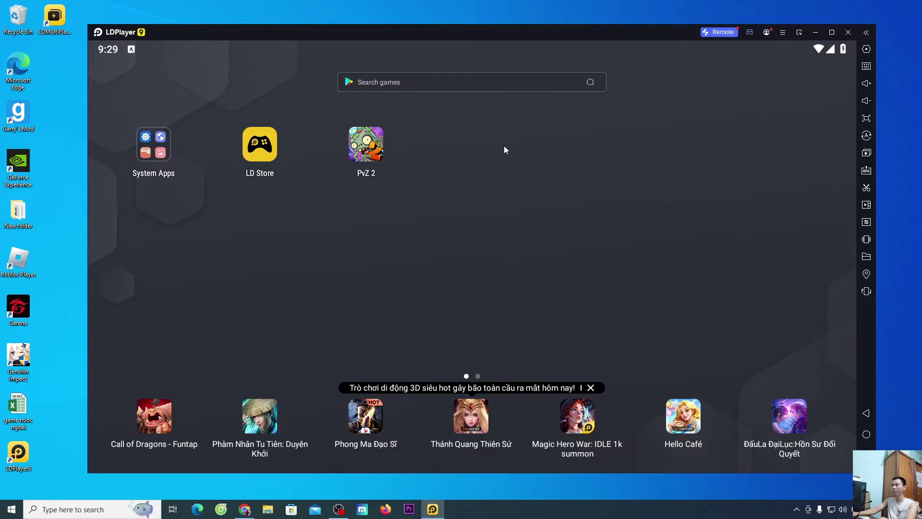
pyautogui.click(784, 32)
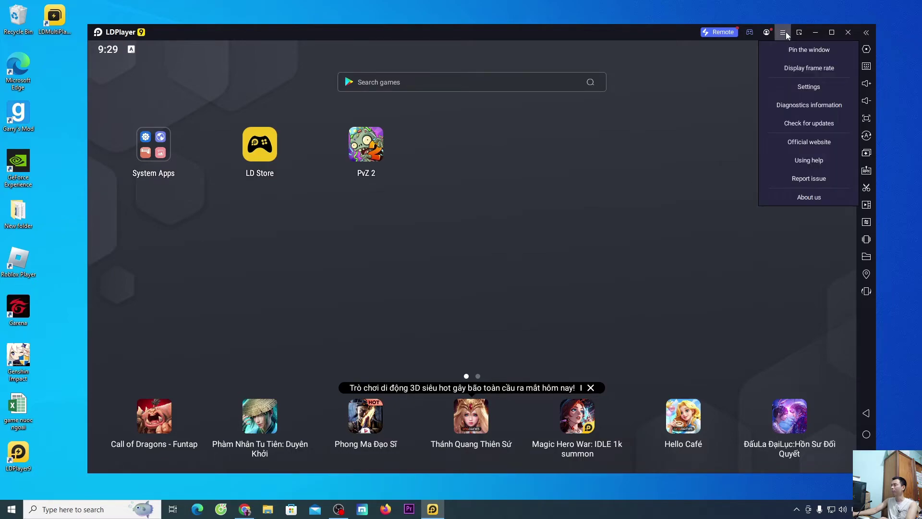
pyautogui.click(840, 87)
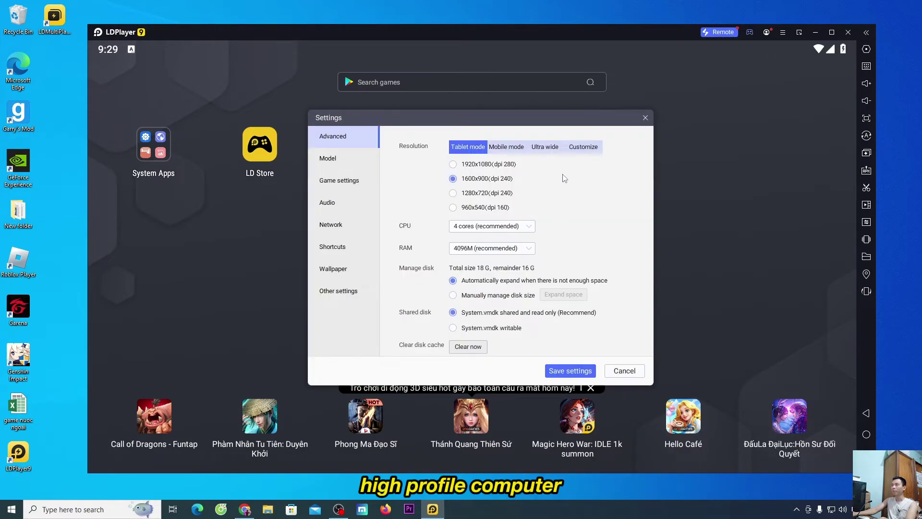
pyautogui.click(501, 165)
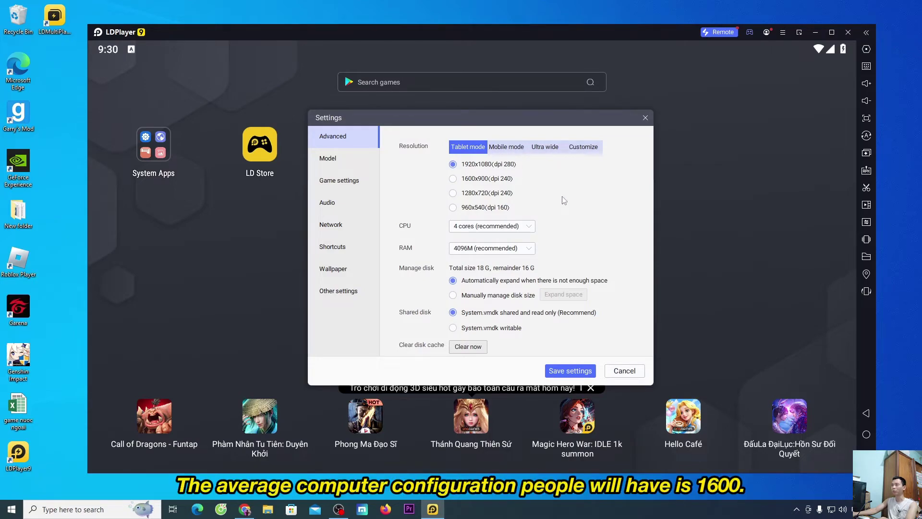
pyautogui.click(497, 180)
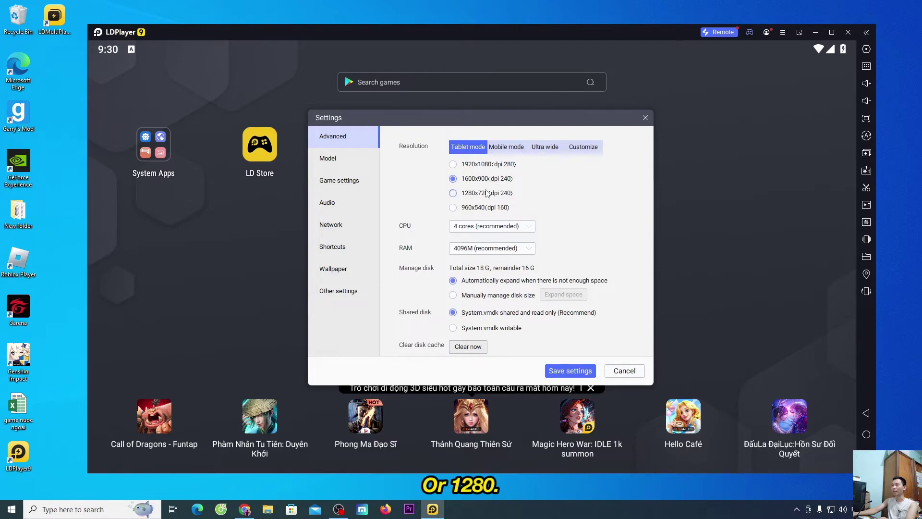
pyautogui.click(486, 194)
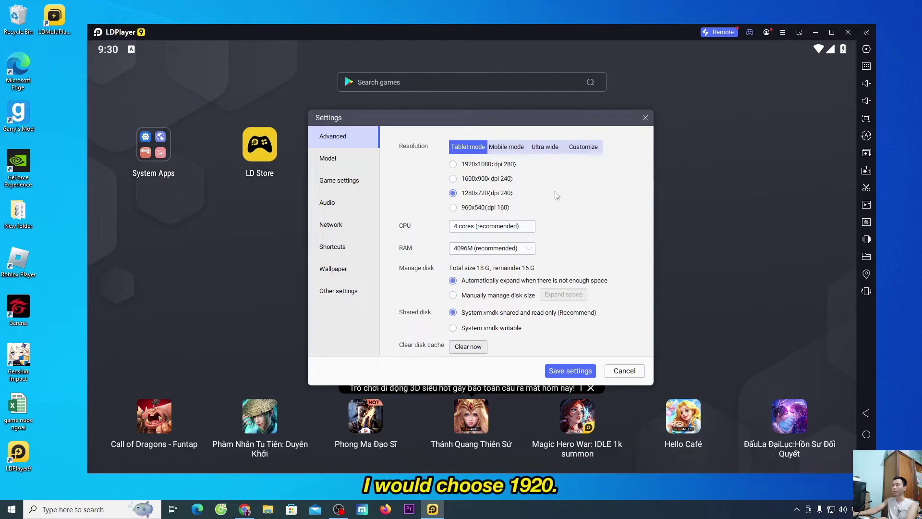
pyautogui.click(490, 167)
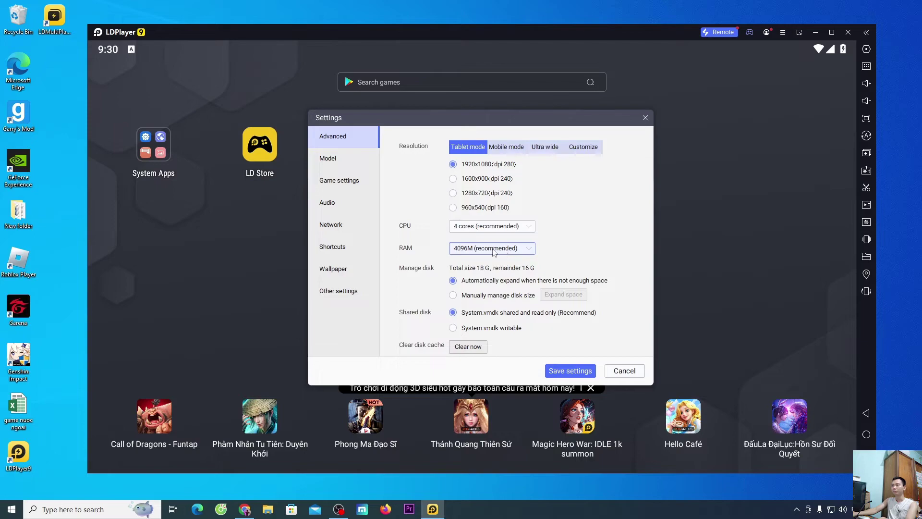
# - Browse the 120 FPS phone model list and keep the default model
pyautogui.click(331, 162)
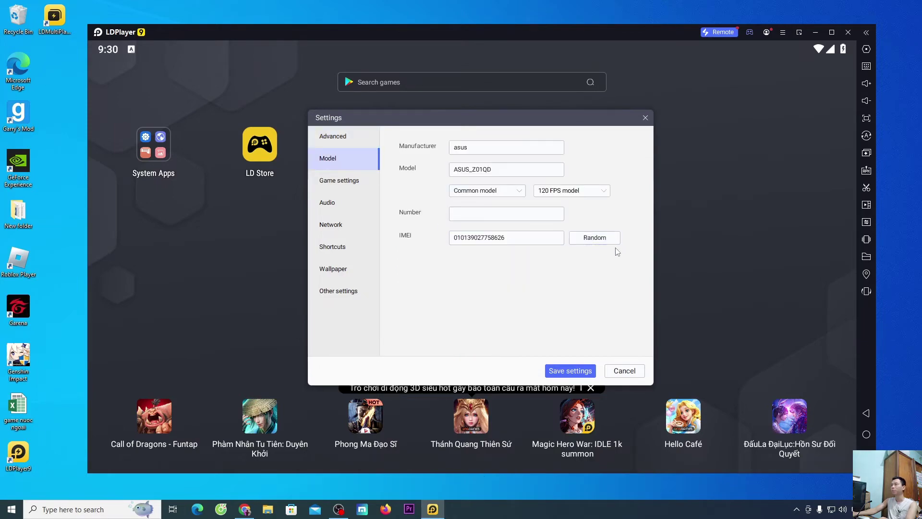
pyautogui.click(604, 192)
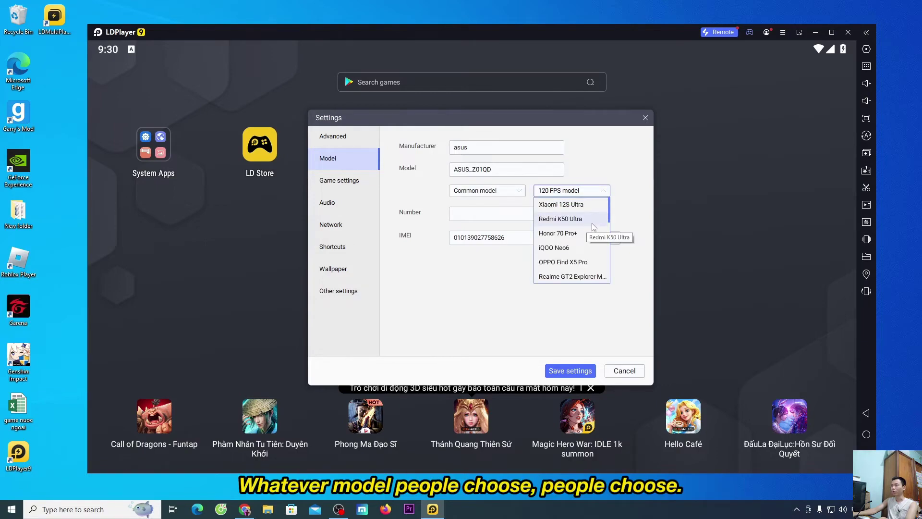
pyautogui.scroll(-1, 592, 221)
pyautogui.scroll(-3, 594, 224)
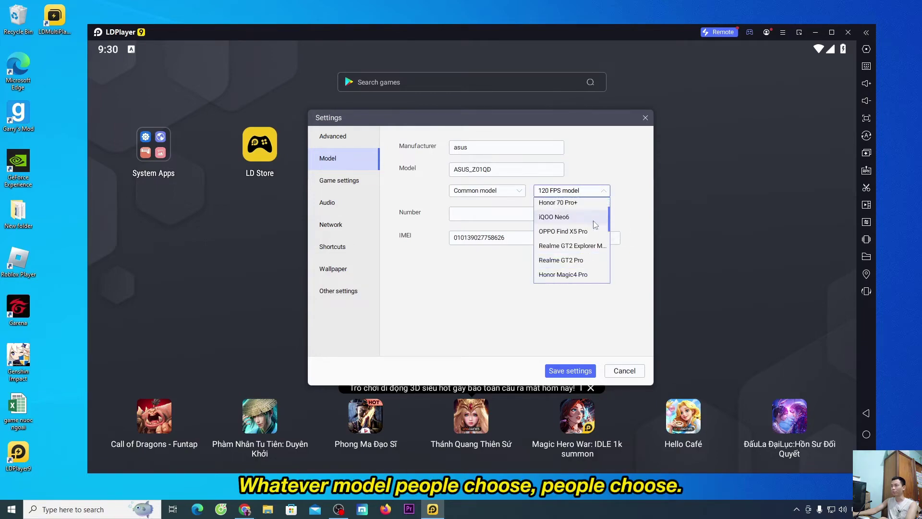
pyautogui.scroll(-5, 594, 223)
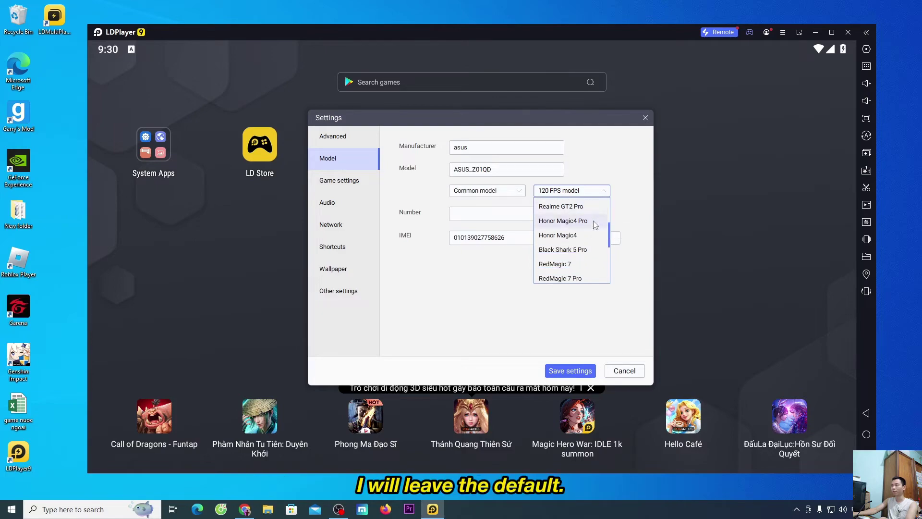
pyautogui.click(471, 282)
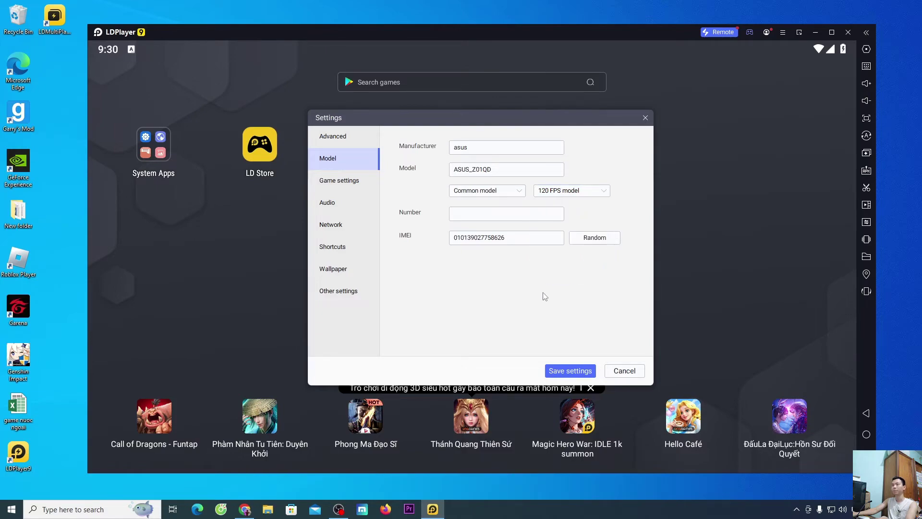
# - Set the frame rate to 120 FPS with high frame rate enabled and save the settings
pyautogui.click(355, 185)
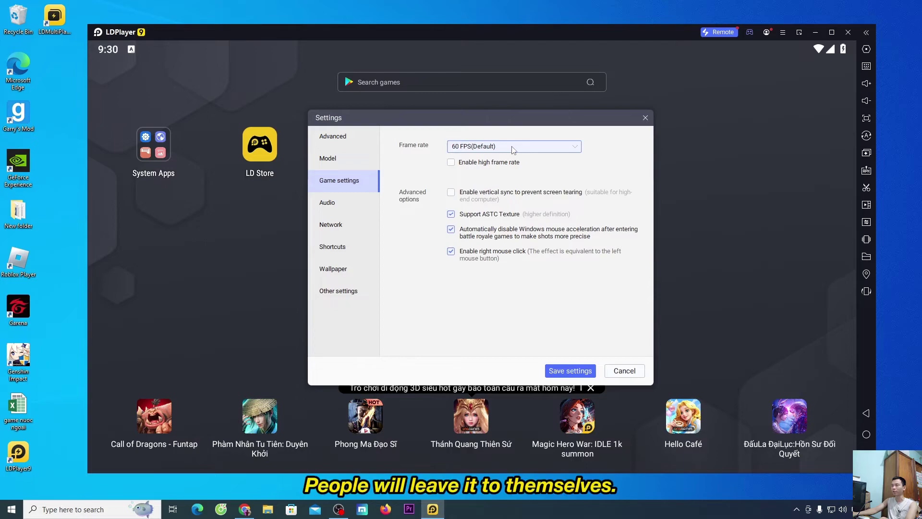
pyautogui.click(578, 148)
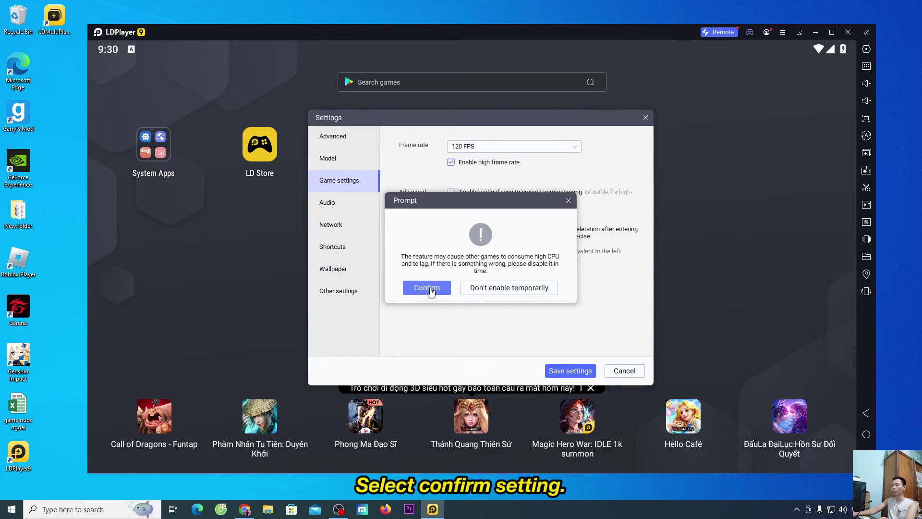
pyautogui.click(430, 291)
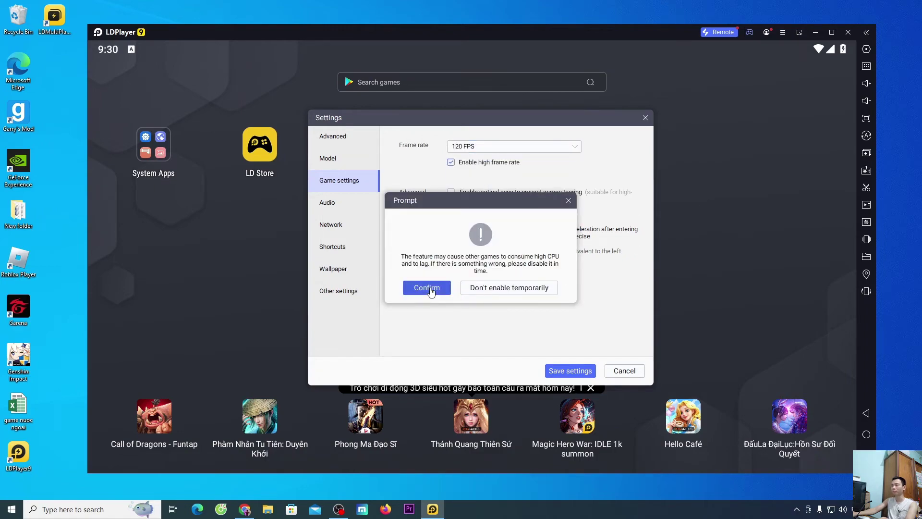
pyautogui.click(577, 373)
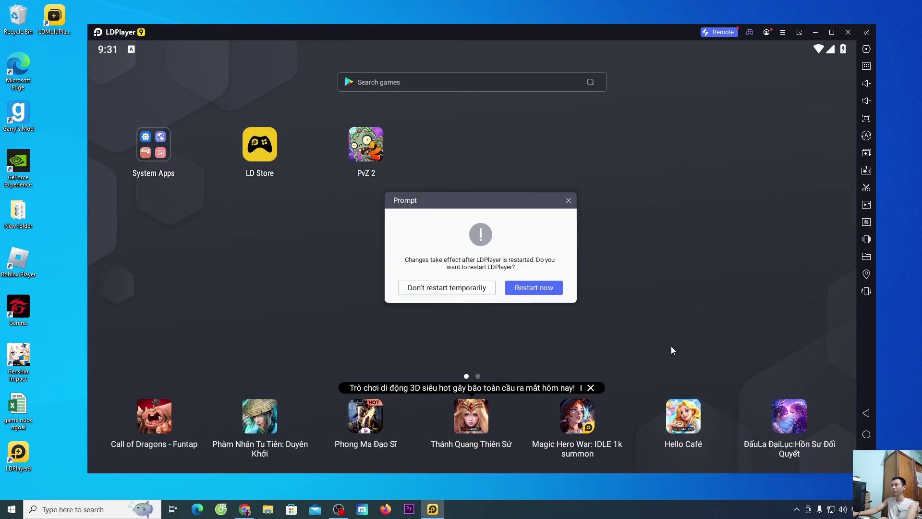
# - Restart LDPlayer now so the new settings take effect
pyautogui.click(556, 291)
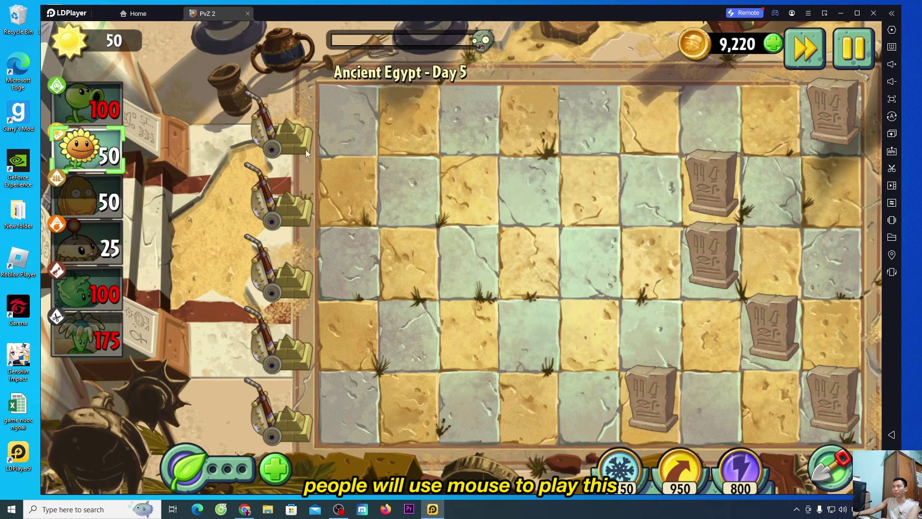
# - Plant a sunflower in the top-left tile, toggling fullscreen on and off with F11
pyautogui.click(342, 122)
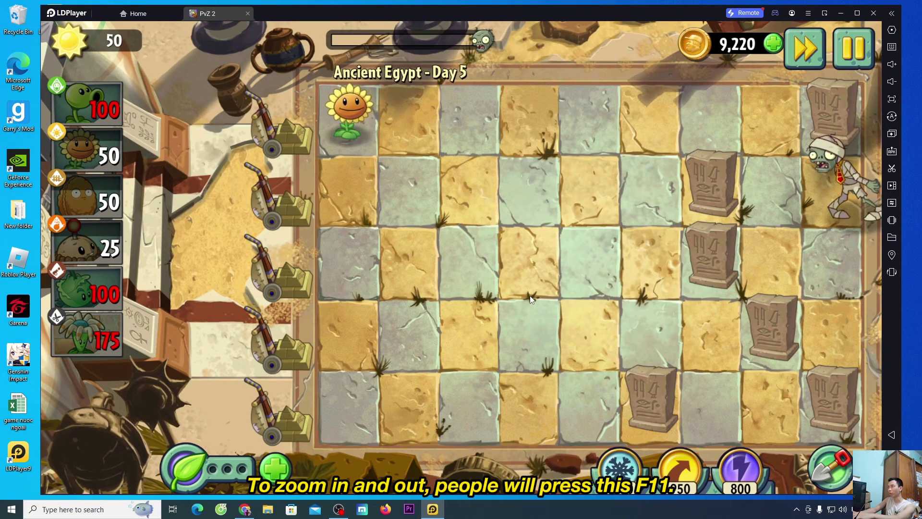
pyautogui.press('F11')
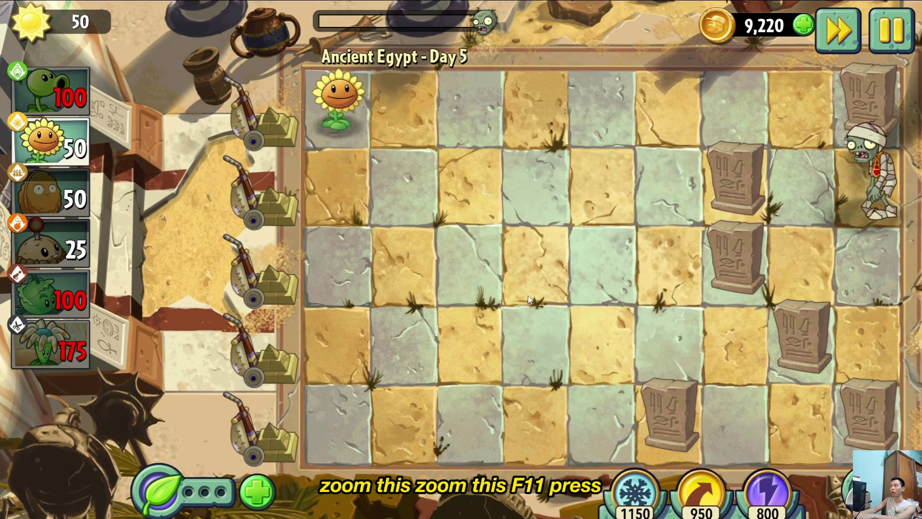
pyautogui.press('F11')
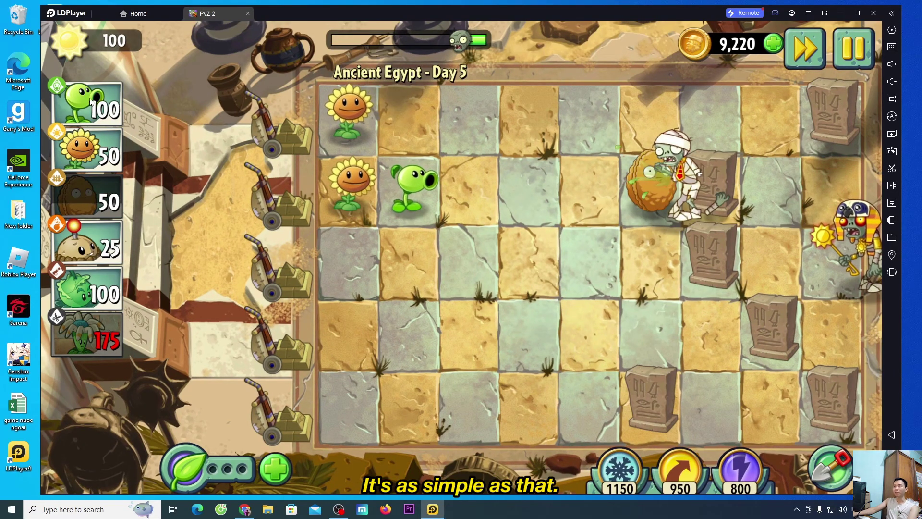
# - Plant a peashooter and a sunflower in row 3 and collect the suns
pyautogui.click(91, 100)
pyautogui.click(411, 255)
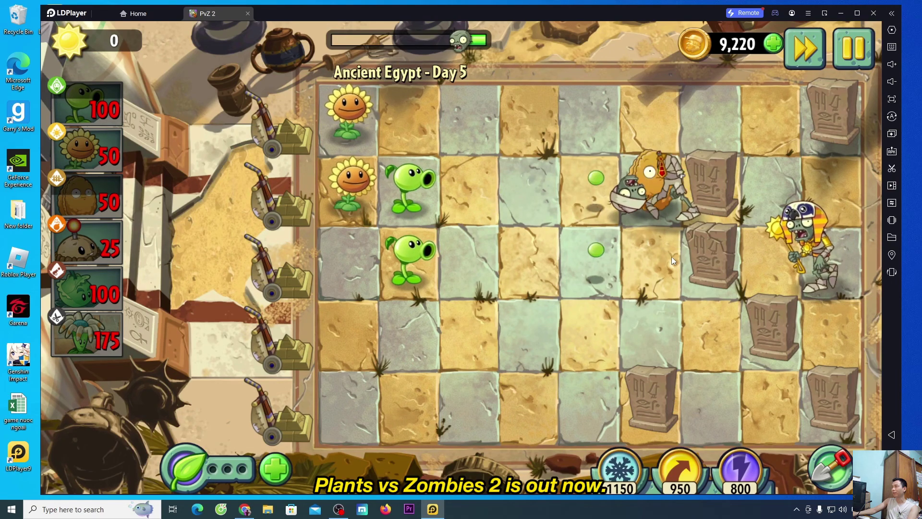
pyautogui.click(606, 48)
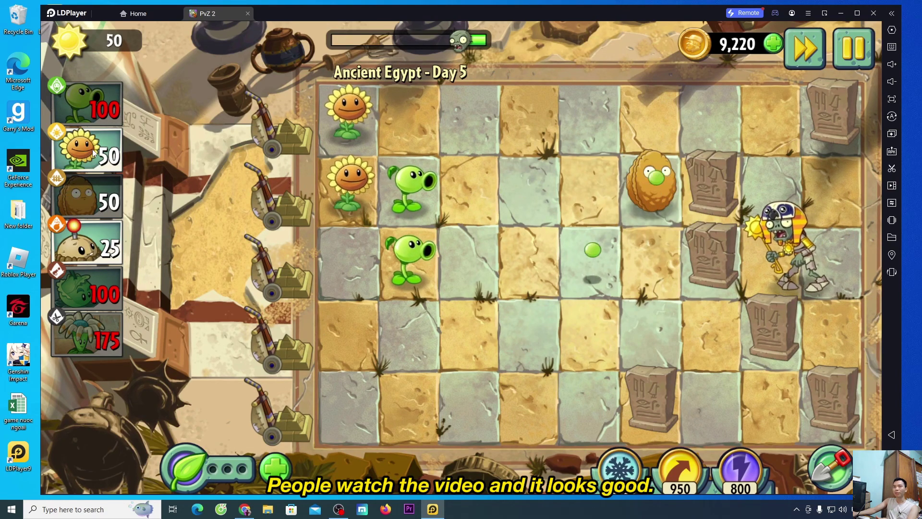
pyautogui.click(93, 152)
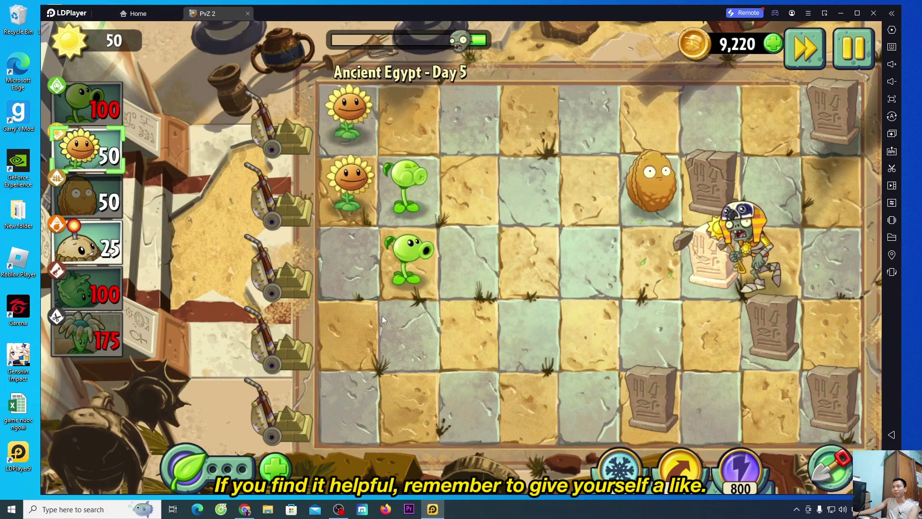
pyautogui.click(350, 271)
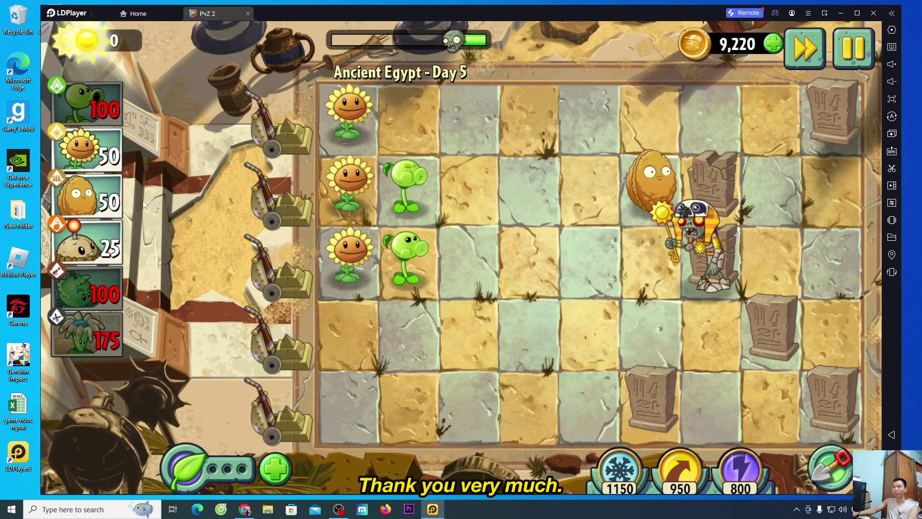
pyautogui.click(100, 163)
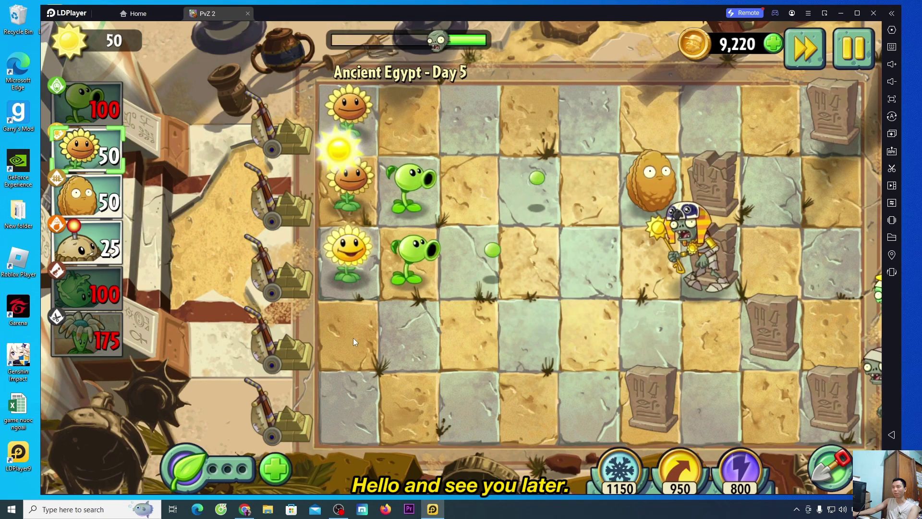